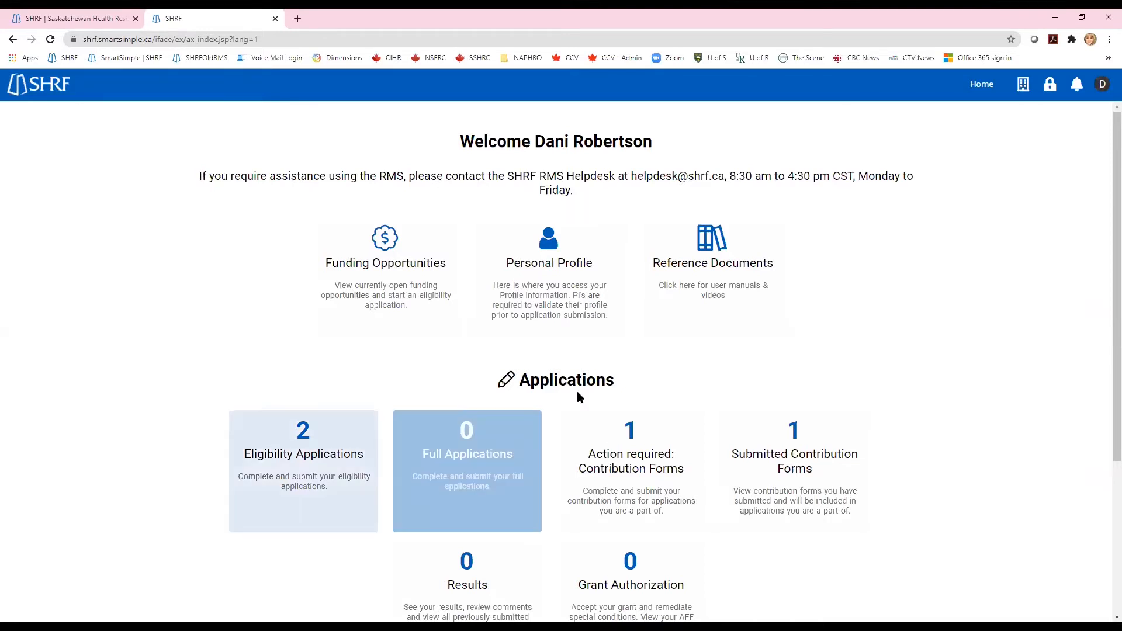
# - Open the Eligibility Applications list from the home dashboard card
pyautogui.click(303, 462)
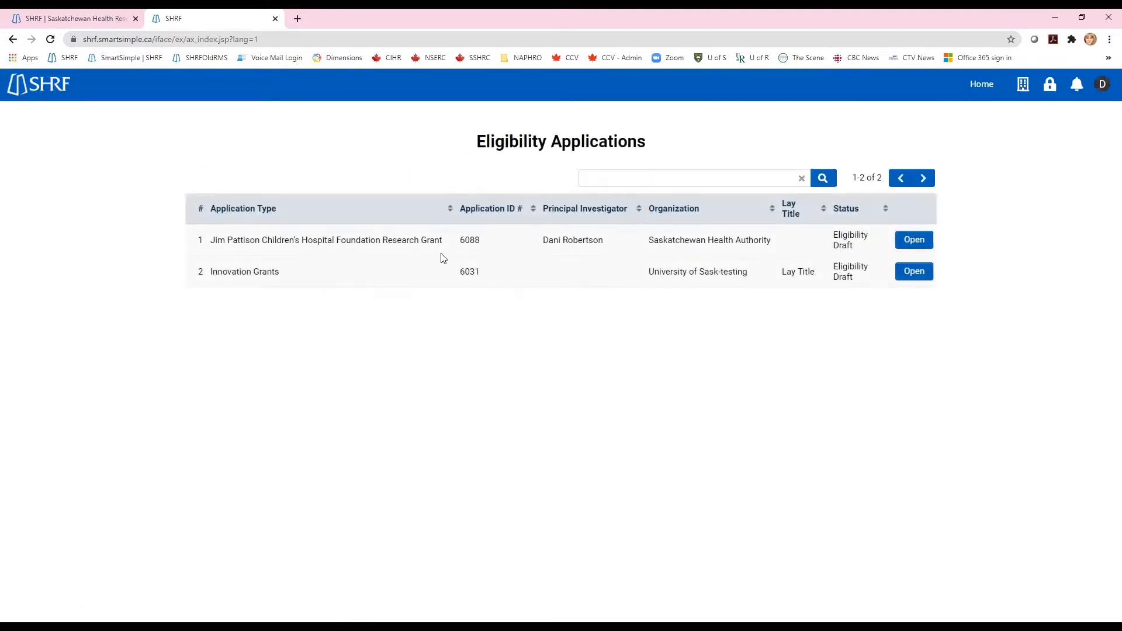
# - Open eligibility draft 6088 and scroll to its Applicants/Investigators project role section
pyautogui.click(916, 241)
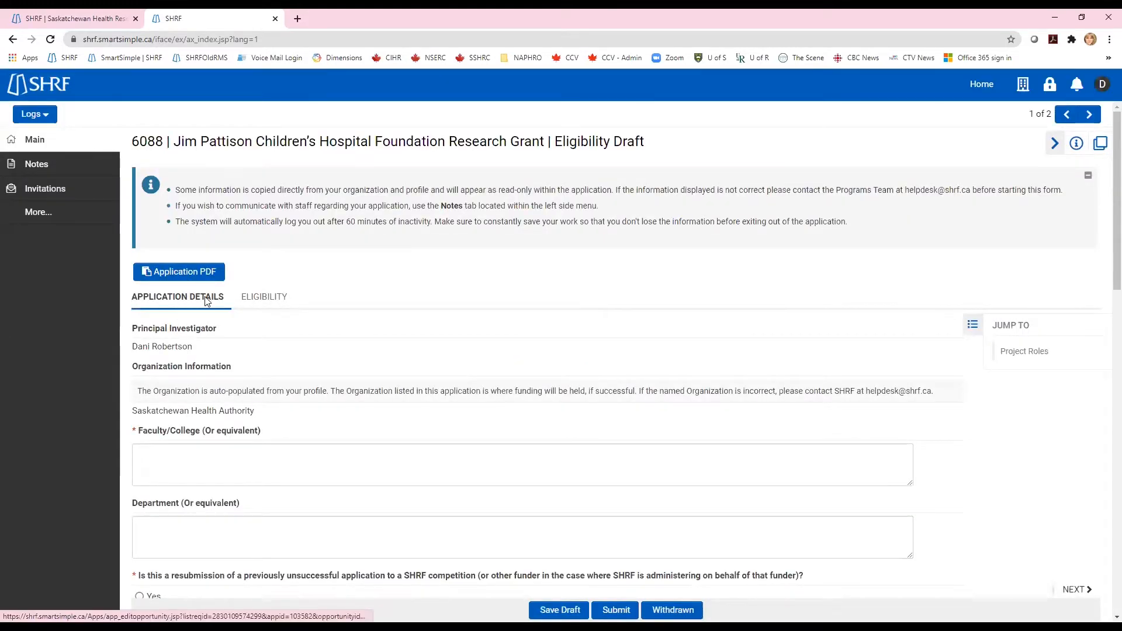
pyautogui.scroll(-3, 187, 458)
pyautogui.scroll(-3, 192, 458)
pyautogui.scroll(-3, 192, 459)
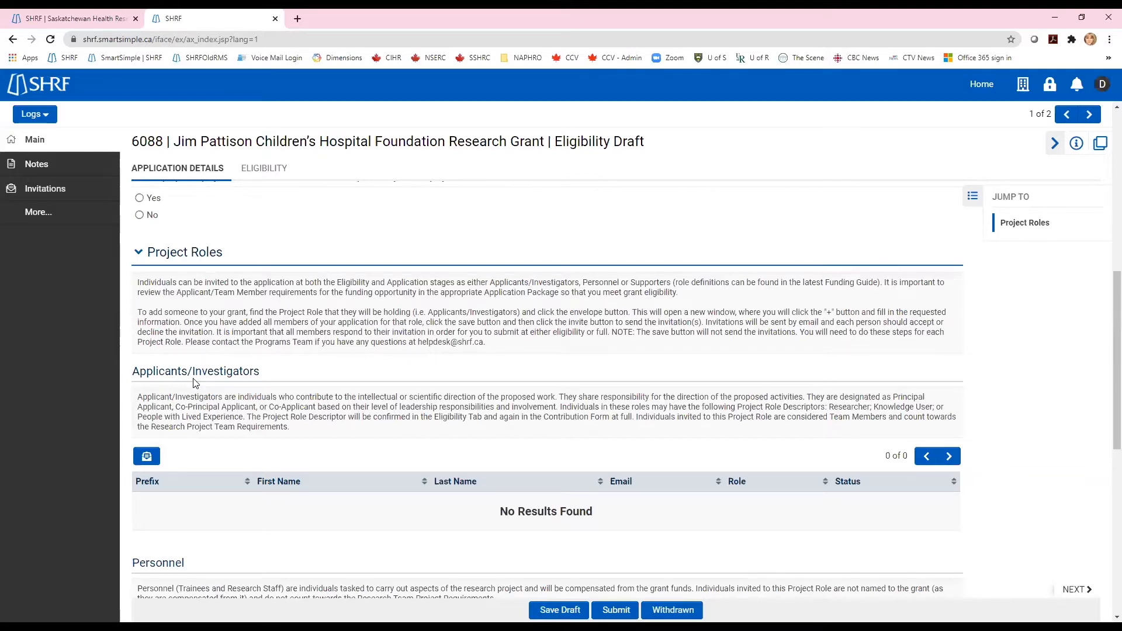
pyautogui.scroll(-2, 196, 382)
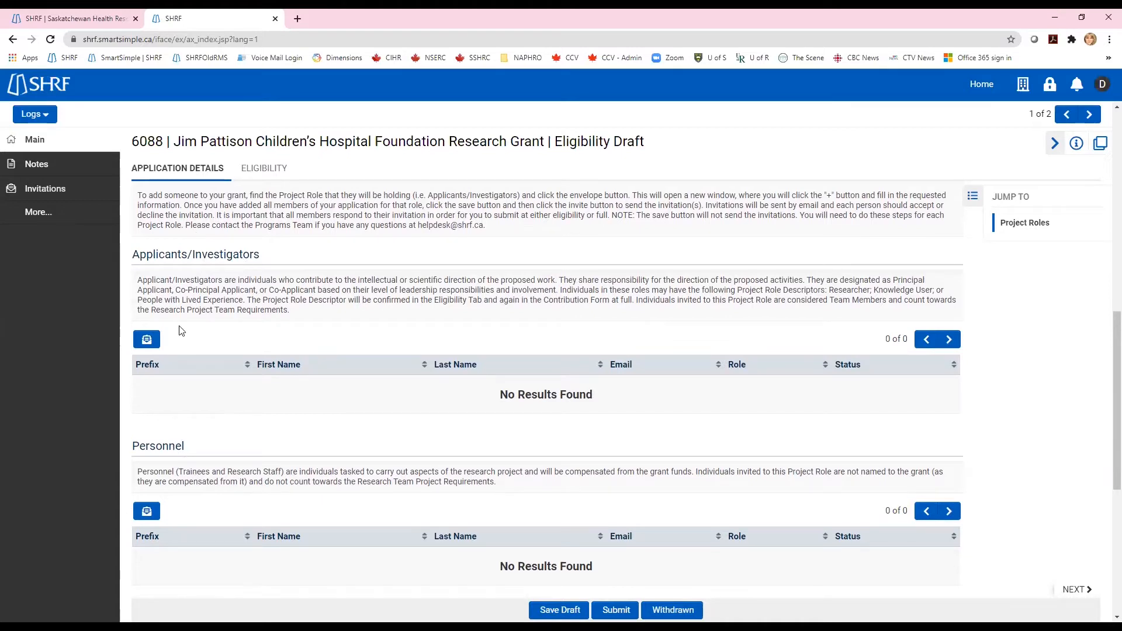
pyautogui.scroll(-3, 234, 314)
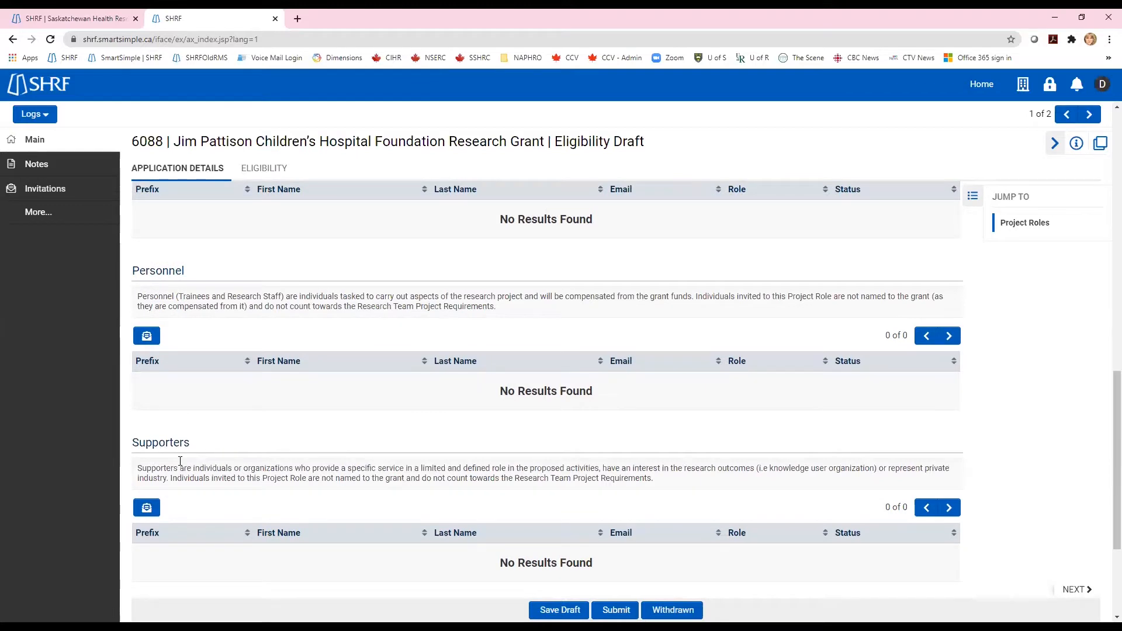
pyautogui.scroll(-3, 208, 482)
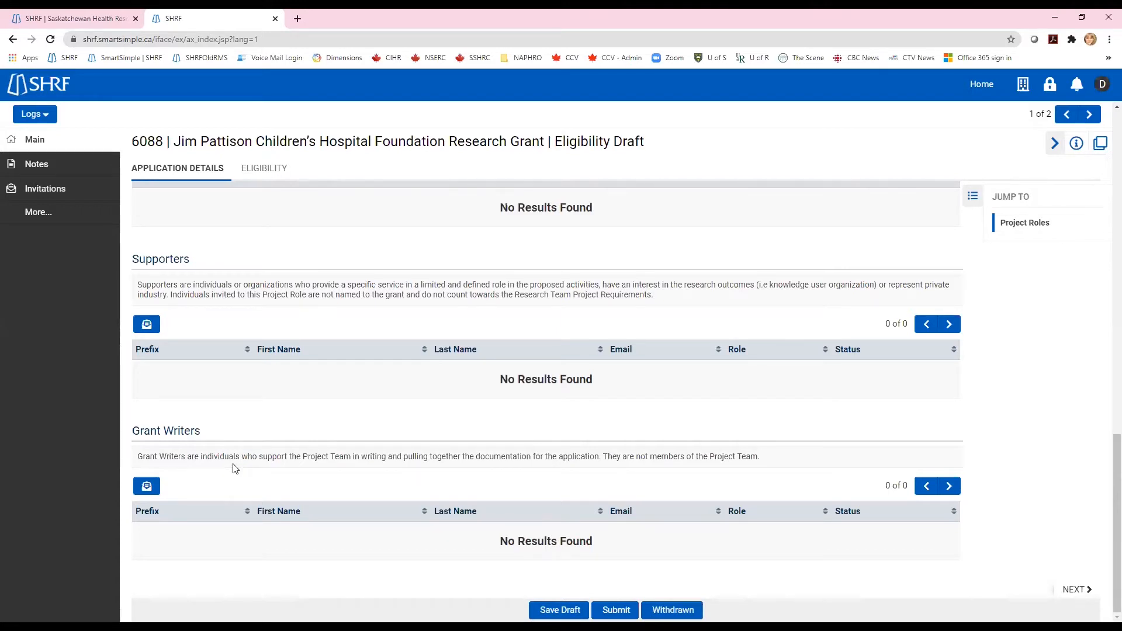
pyautogui.scroll(5, 236, 465)
pyautogui.scroll(1, 234, 464)
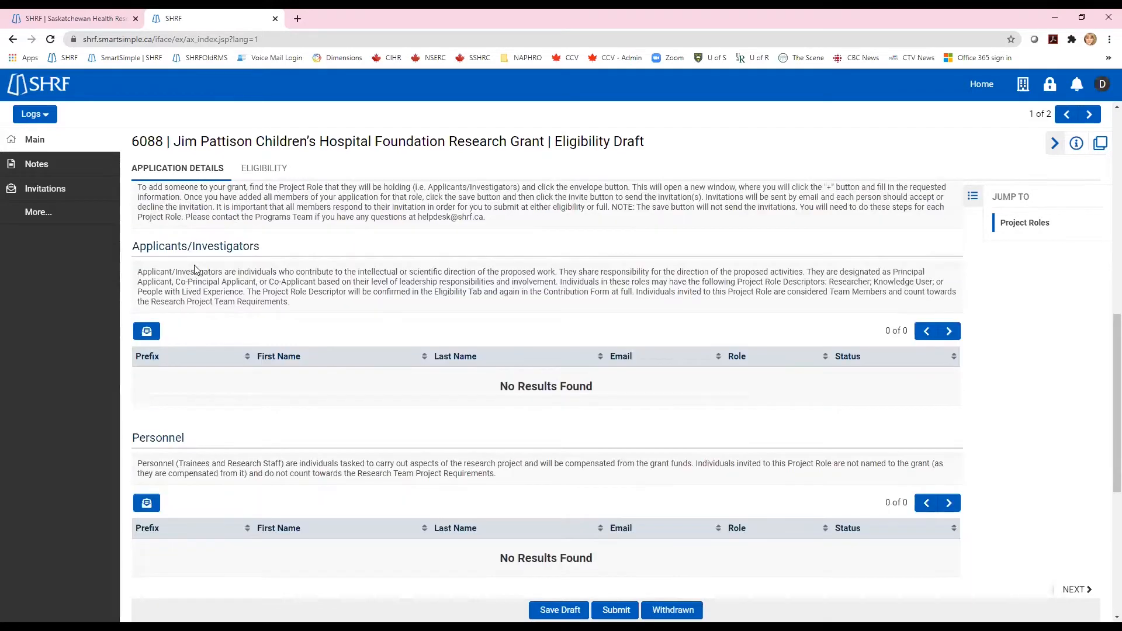
# - Add a new invitation row and enter the invitee's first and last name
pyautogui.click(147, 333)
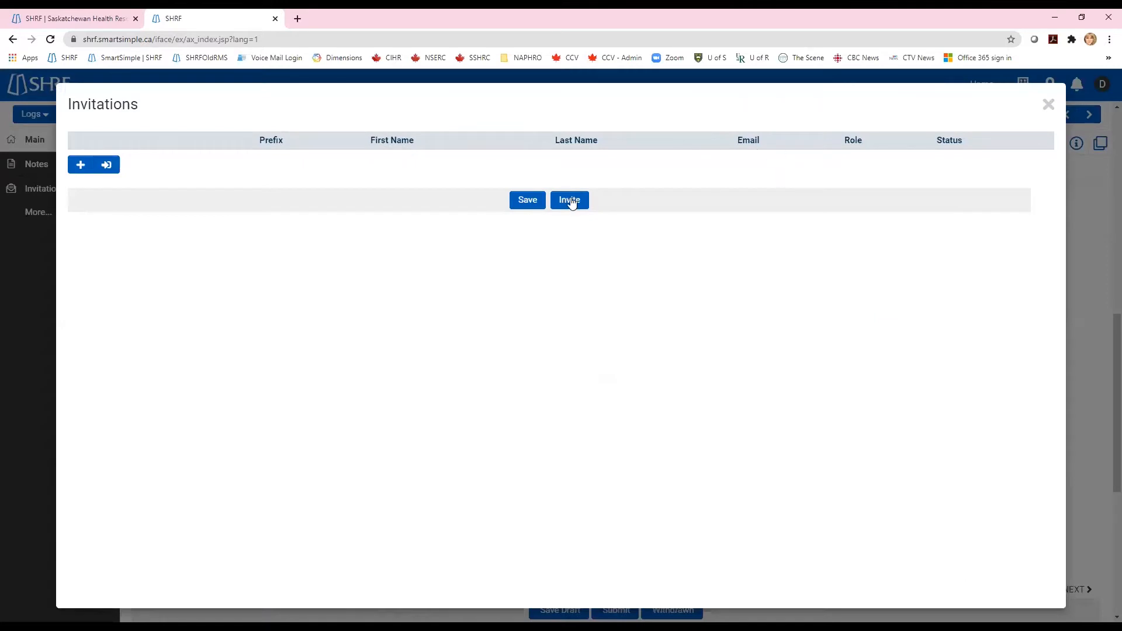
pyautogui.click(82, 166)
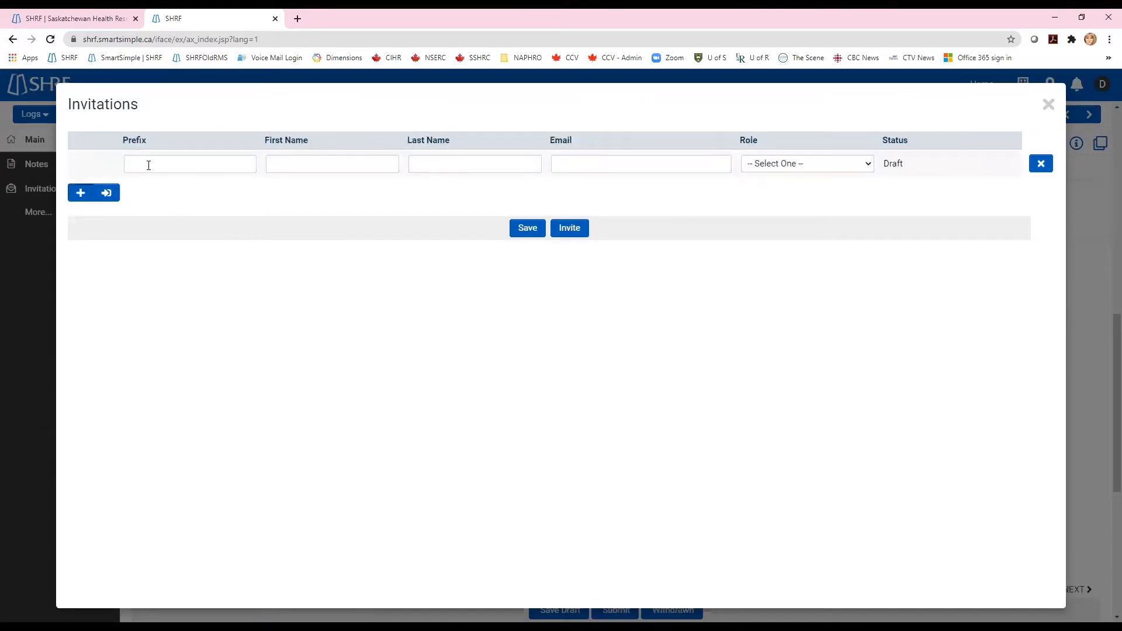
pyautogui.click(168, 169)
pyautogui.click(303, 163)
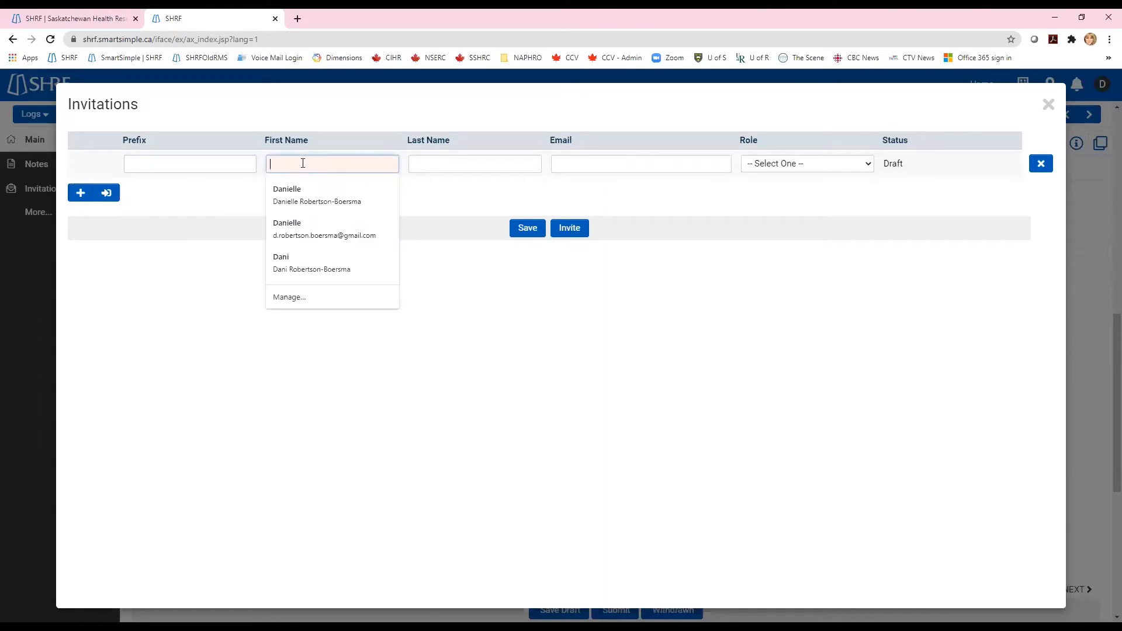
pyautogui.write('Dani')
pyautogui.press('Tab')
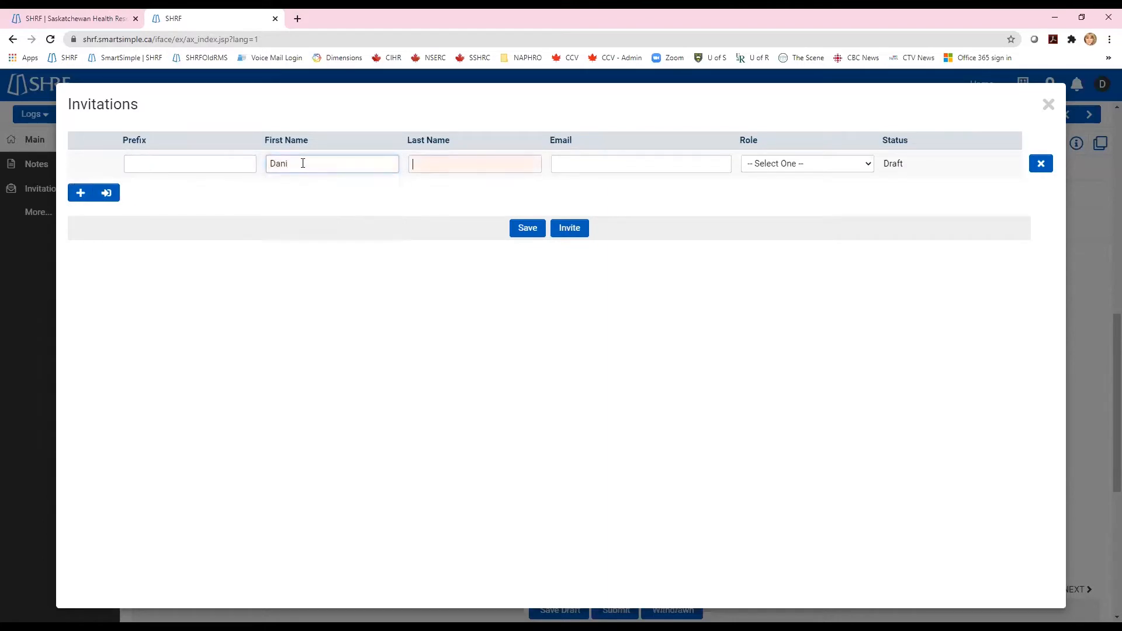
pyautogui.write('RoboTest')
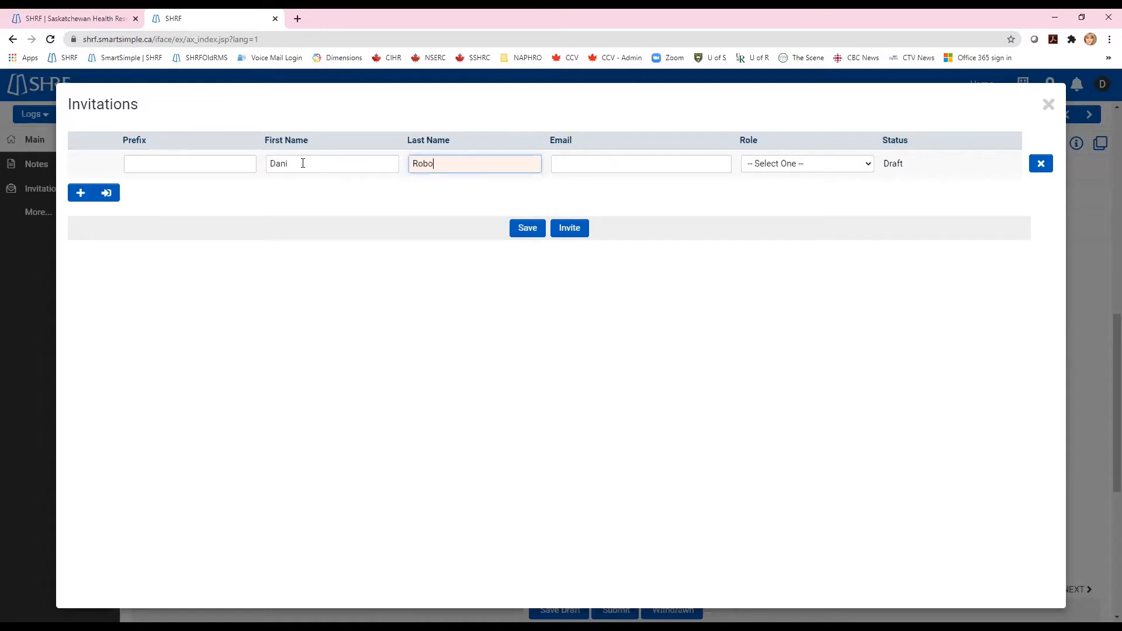
pyautogui.press('Tab')
# - Fill the invitee's e-mail from suggestions, set role Co-Principal Investigator, and save
pyautogui.write('d.rob')
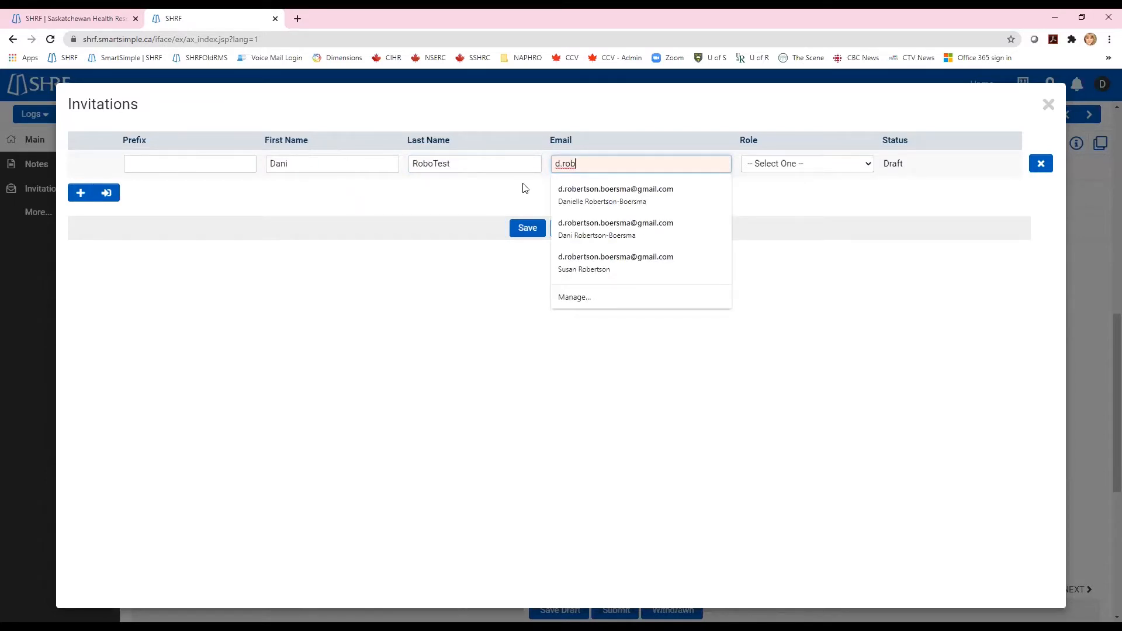
pyautogui.click(690, 197)
pyautogui.click(808, 168)
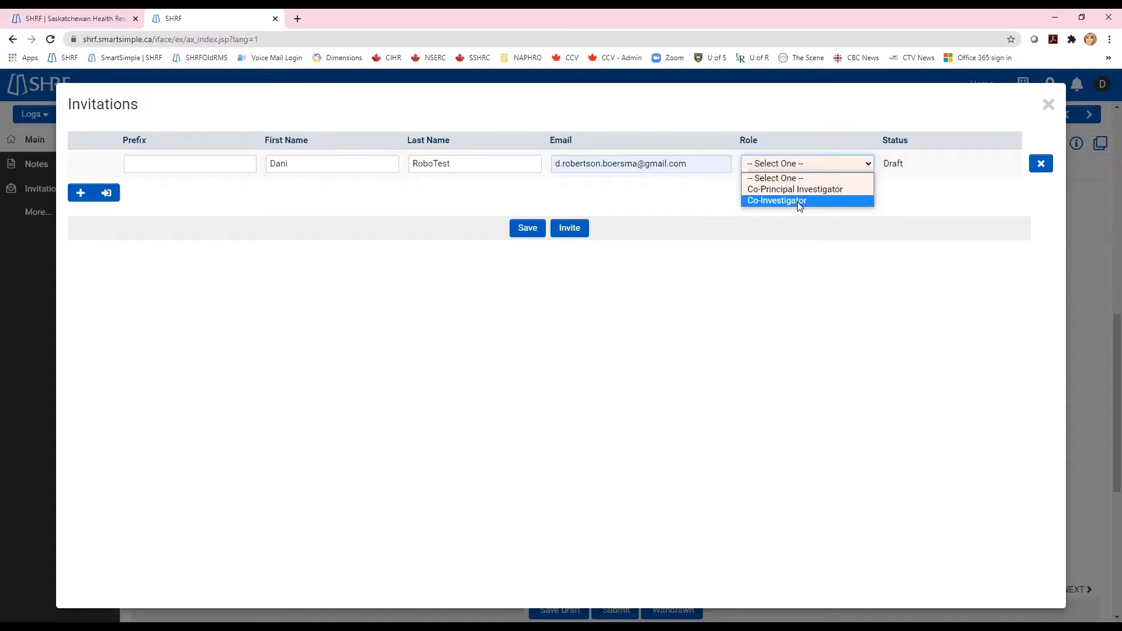
pyautogui.click(766, 193)
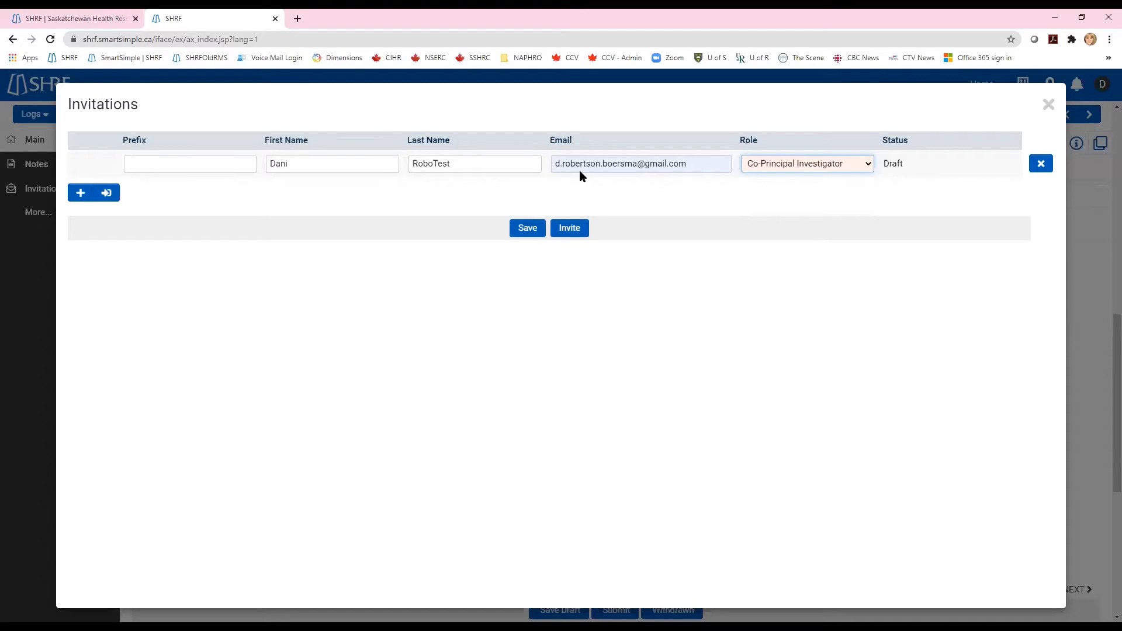
pyautogui.click(531, 233)
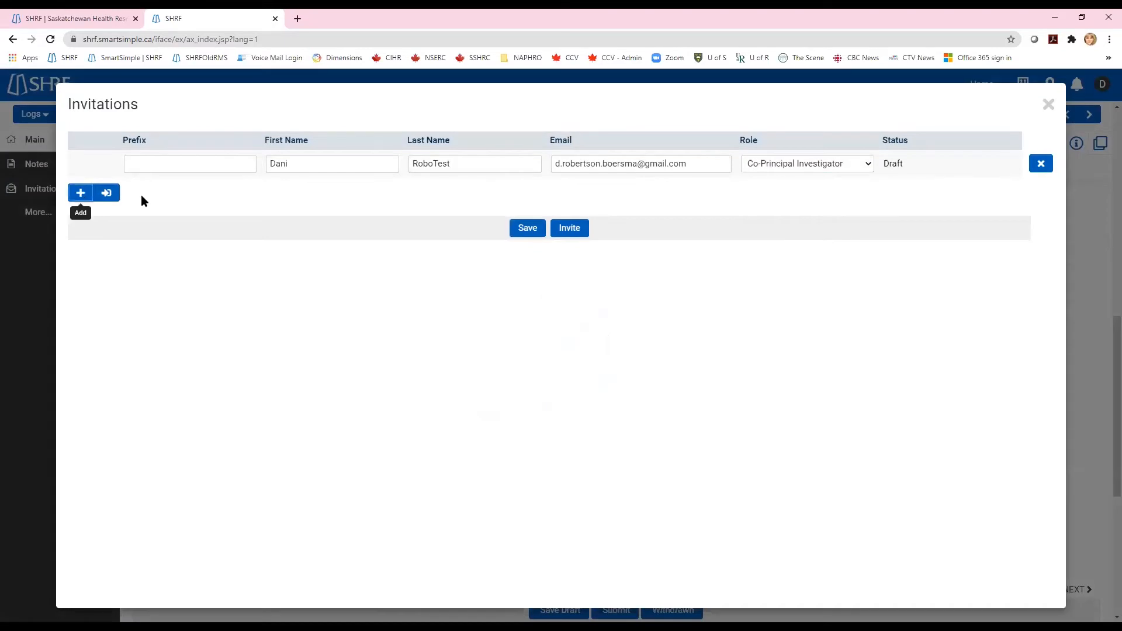
# - Enter the second invitee's first name, last name, and suggested e-mail address
pyautogui.click(328, 192)
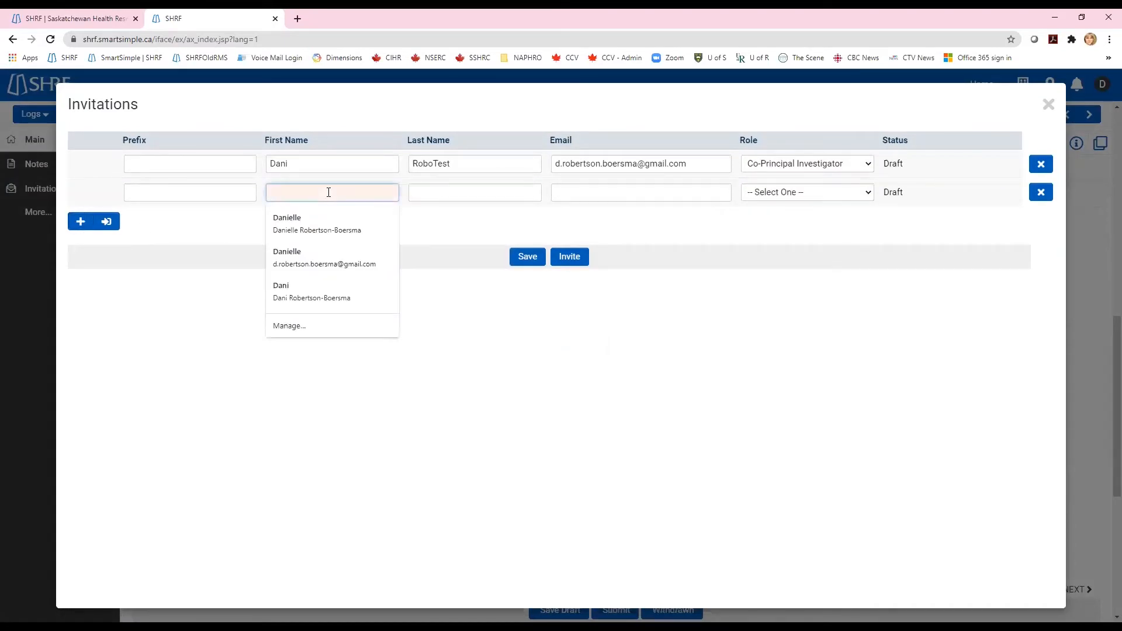
pyautogui.write('SHRF')
pyautogui.press('Tab')
pyautogui.write('Researcher')
pyautogui.press('Tab')
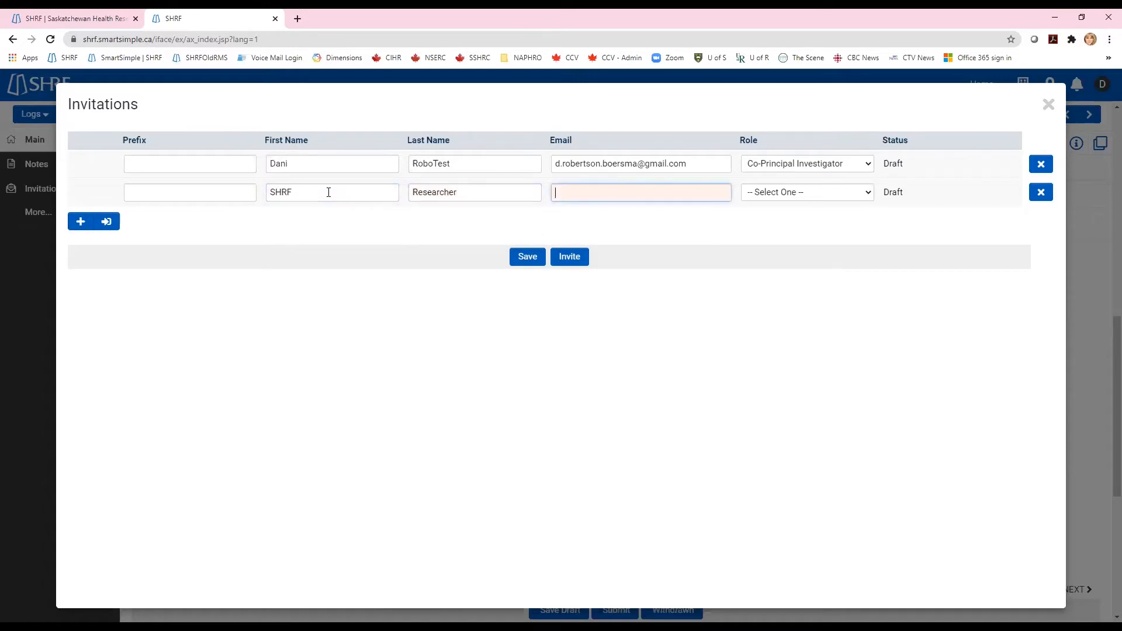
pyautogui.write('s')
pyautogui.press('BackSpace')
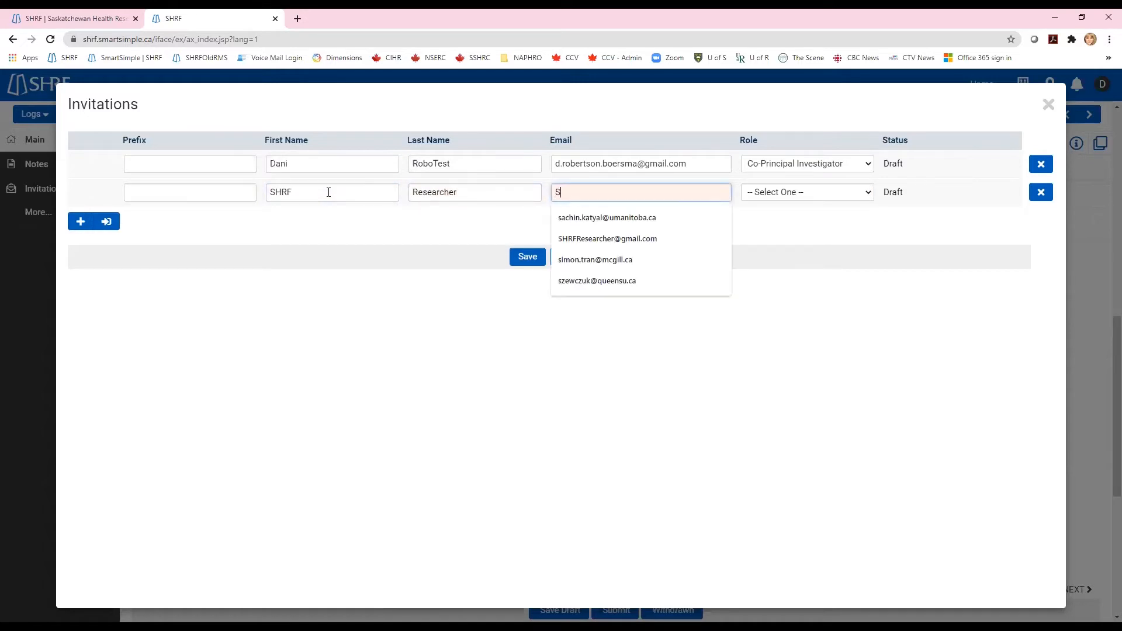
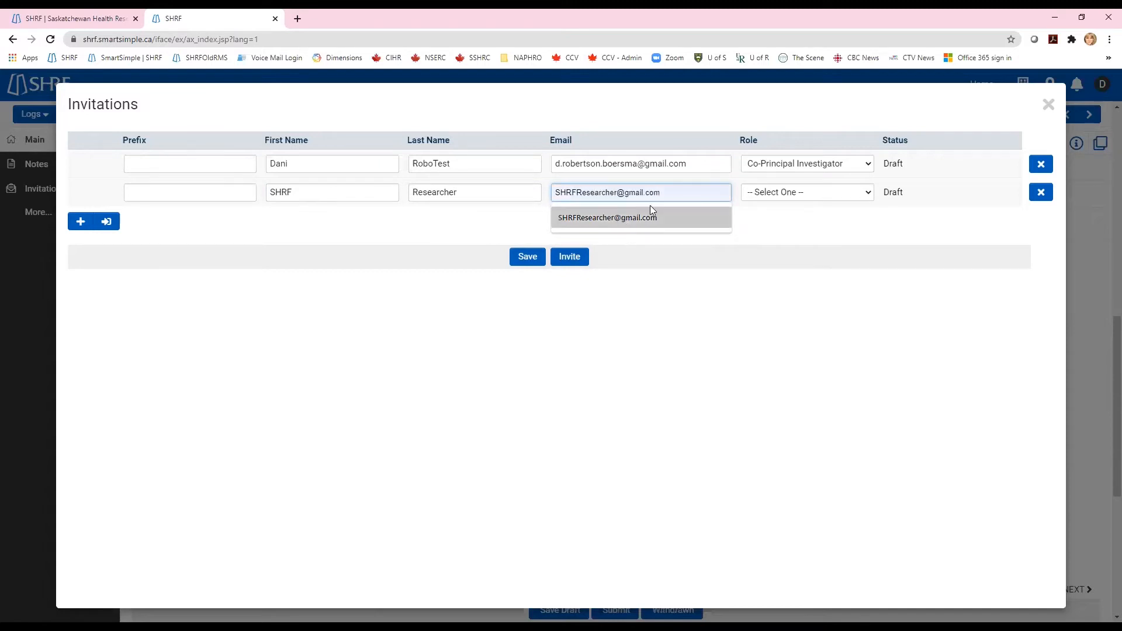
pyautogui.click(648, 215)
# - Set the second invitee's role to Co-Investigator, save, and review both e-mails
pyautogui.click(857, 197)
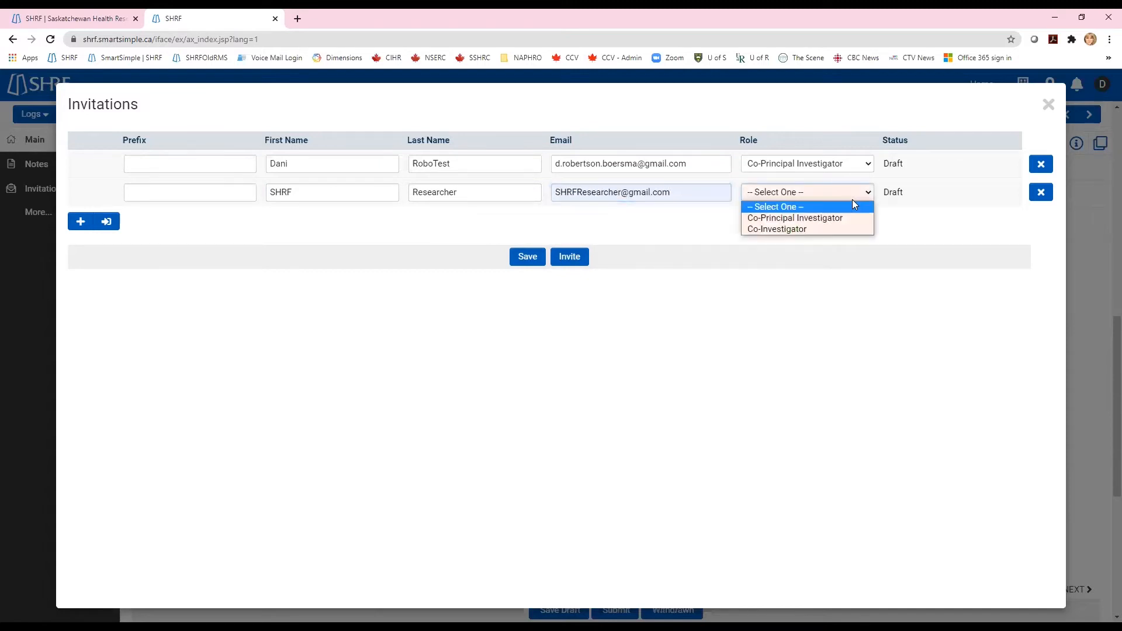
pyautogui.click(837, 227)
pyautogui.click(518, 257)
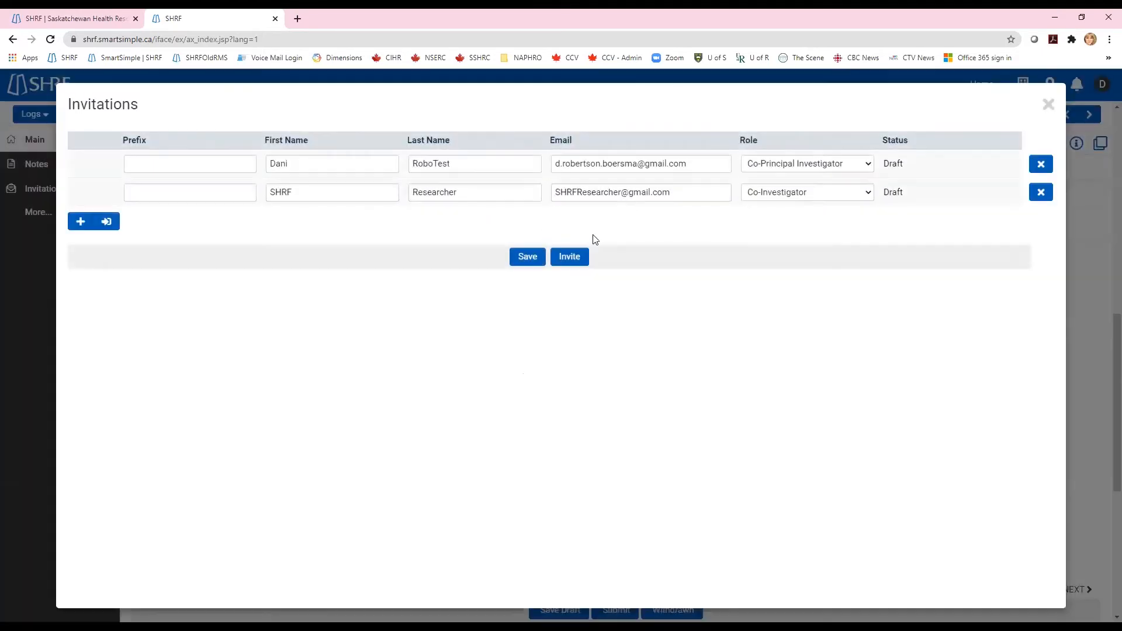
pyautogui.click(674, 195)
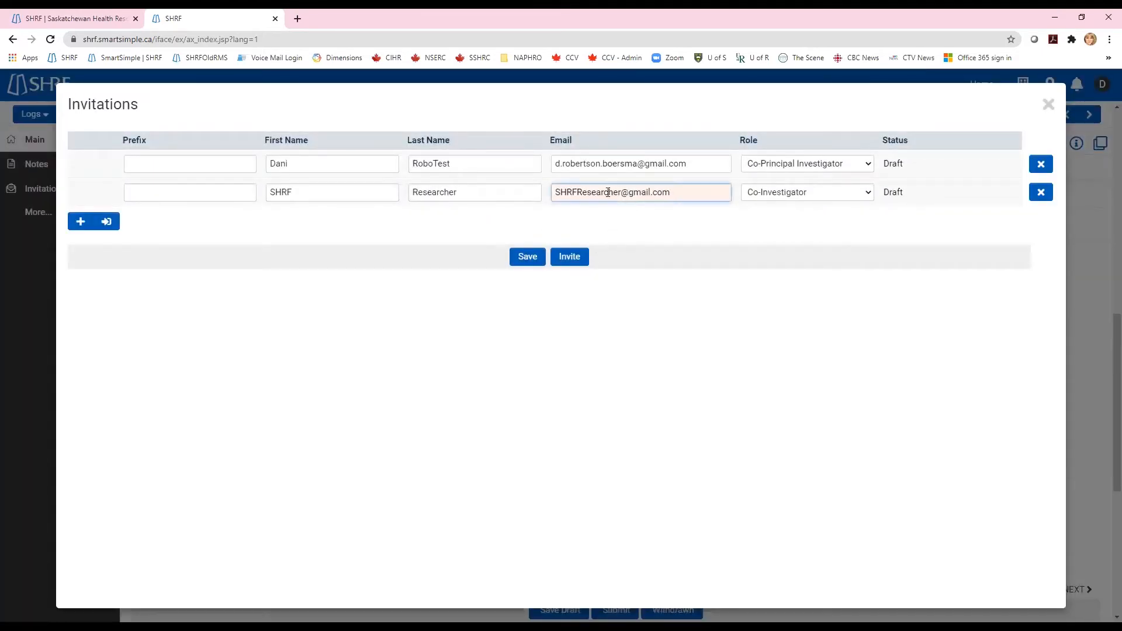
pyautogui.click(693, 164)
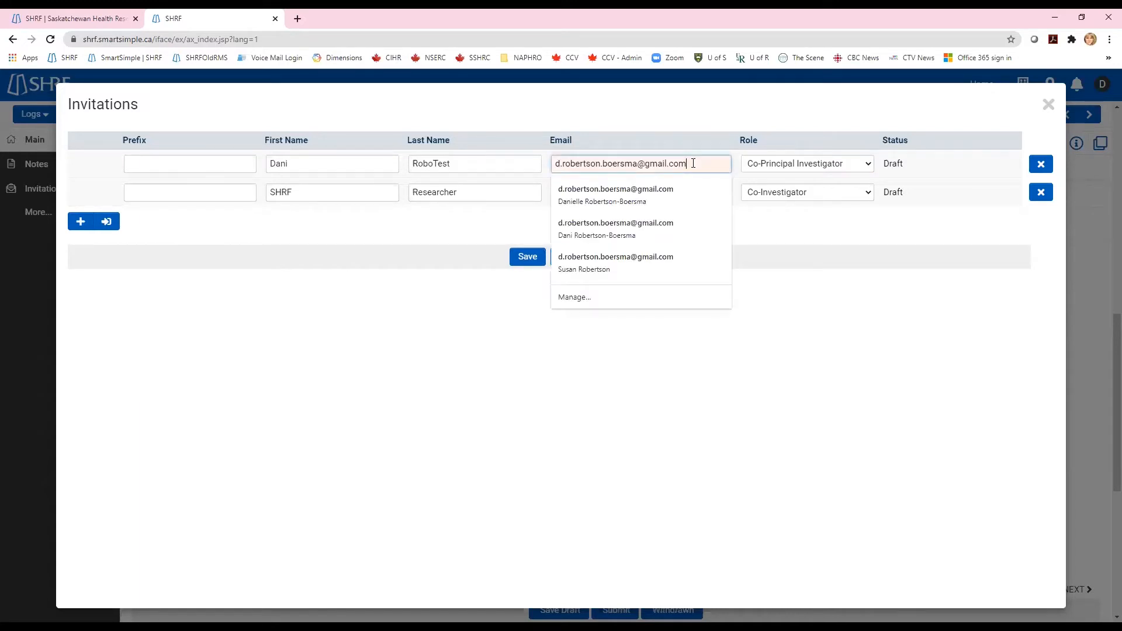
pyautogui.click(724, 176)
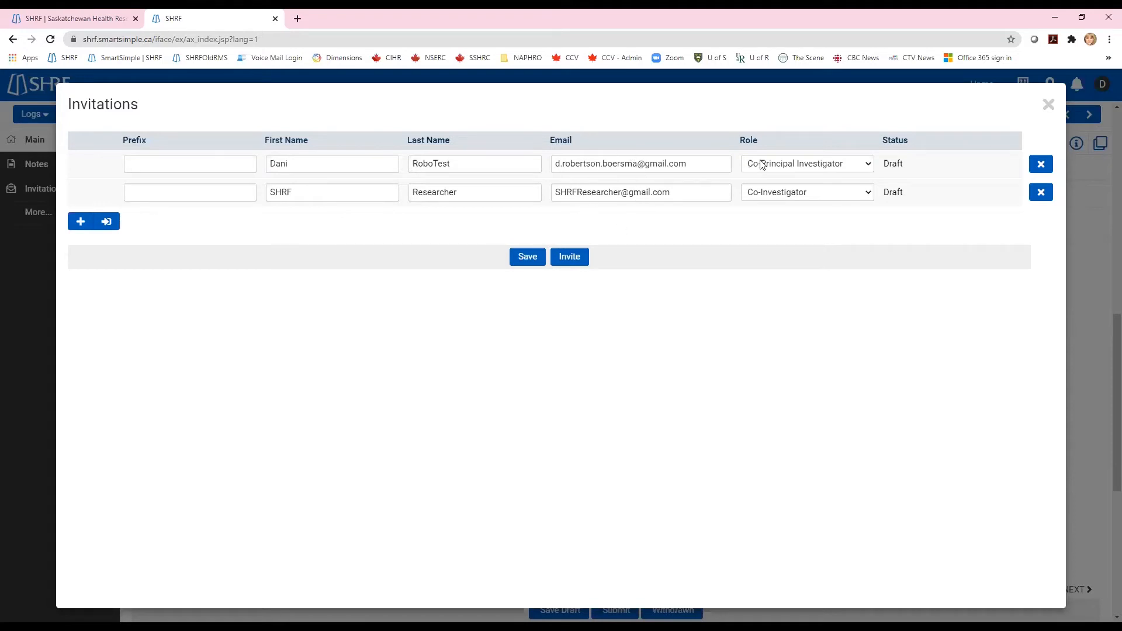
# - Send both draft invitations and confirm, changing their status to Invited
pyautogui.click(571, 264)
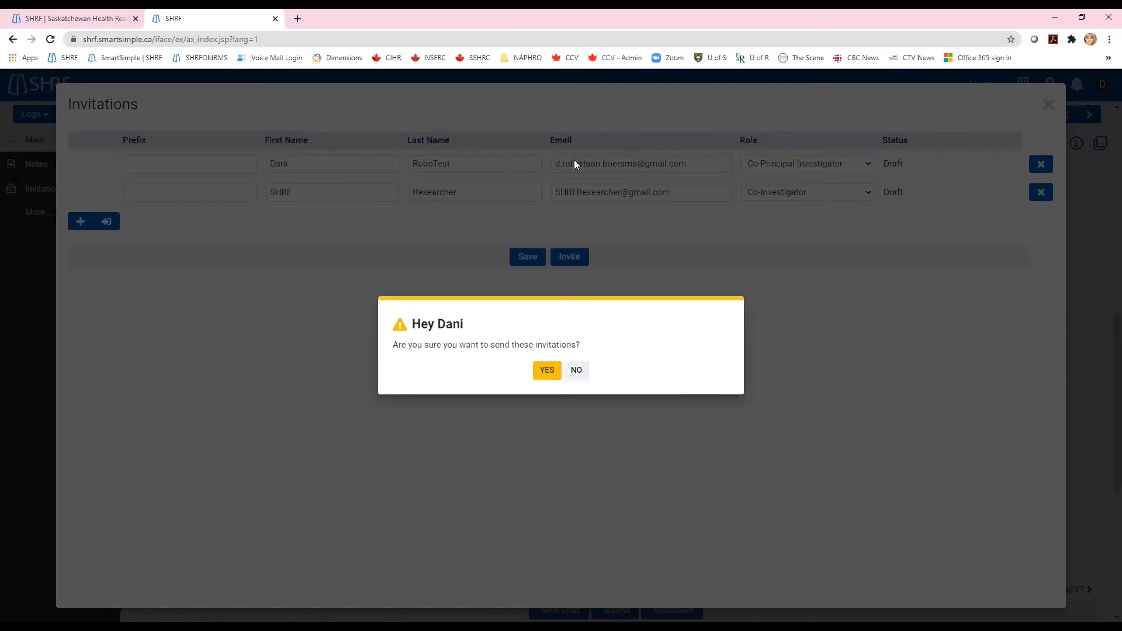
pyautogui.click(548, 373)
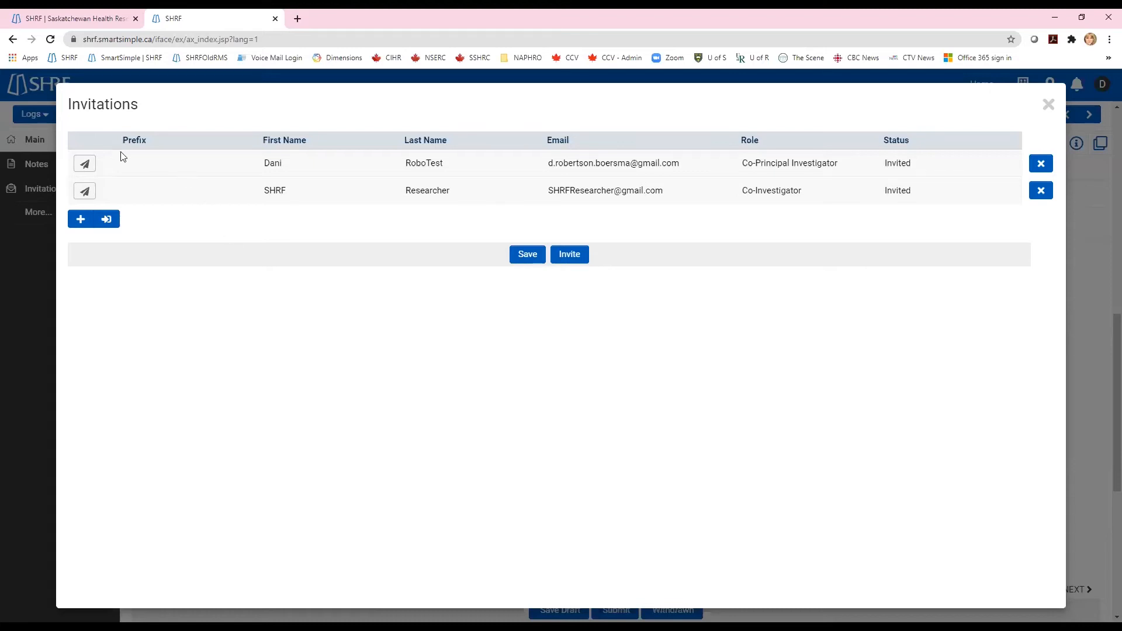
# - Re-send the Co-Investigator's invitation, then cancel it and close the invitations window
pyautogui.click(86, 193)
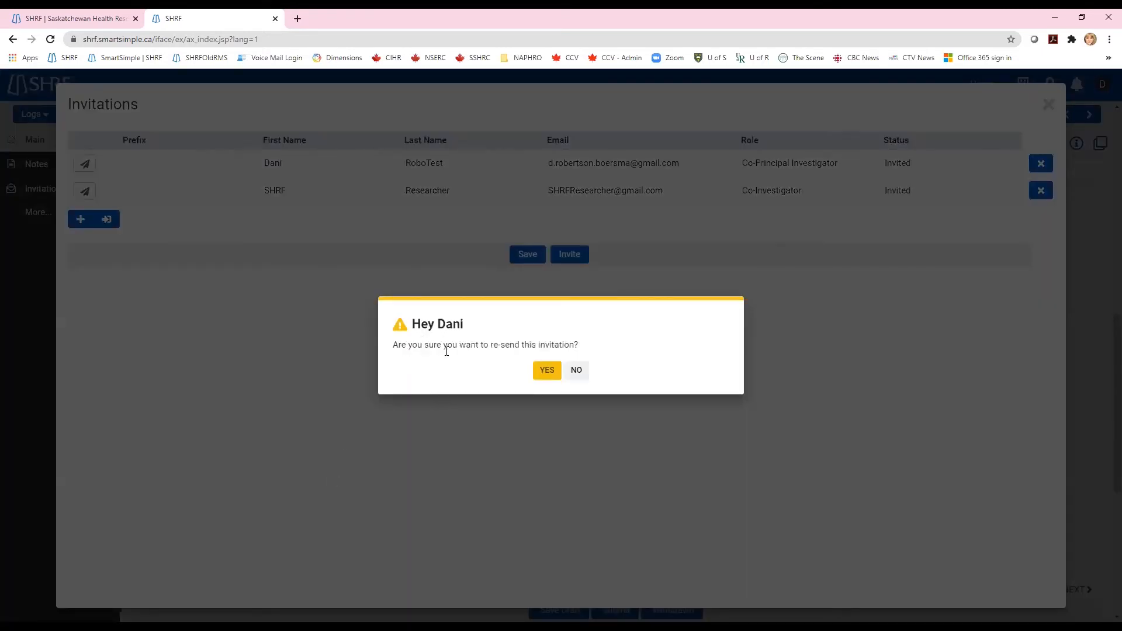
pyautogui.click(543, 372)
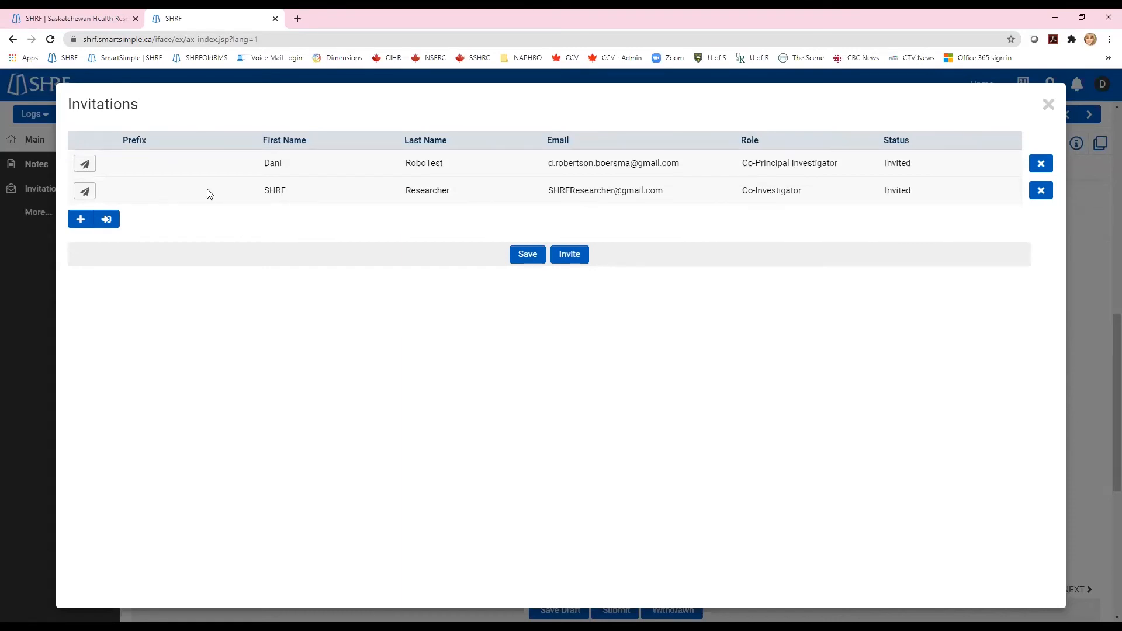
pyautogui.click(1042, 193)
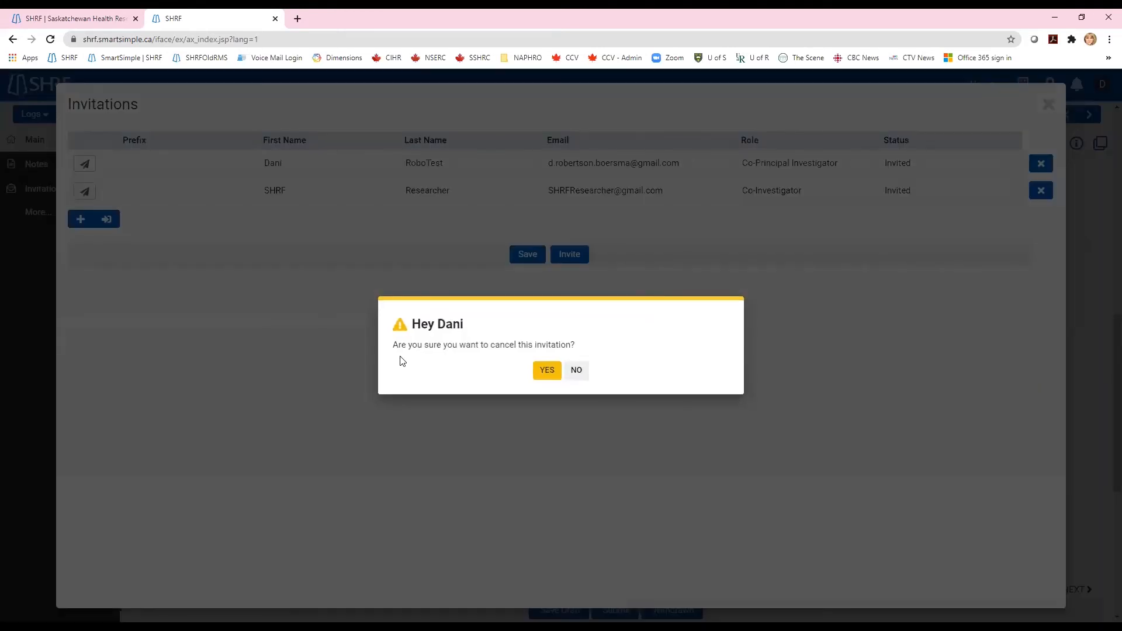
pyautogui.click(541, 379)
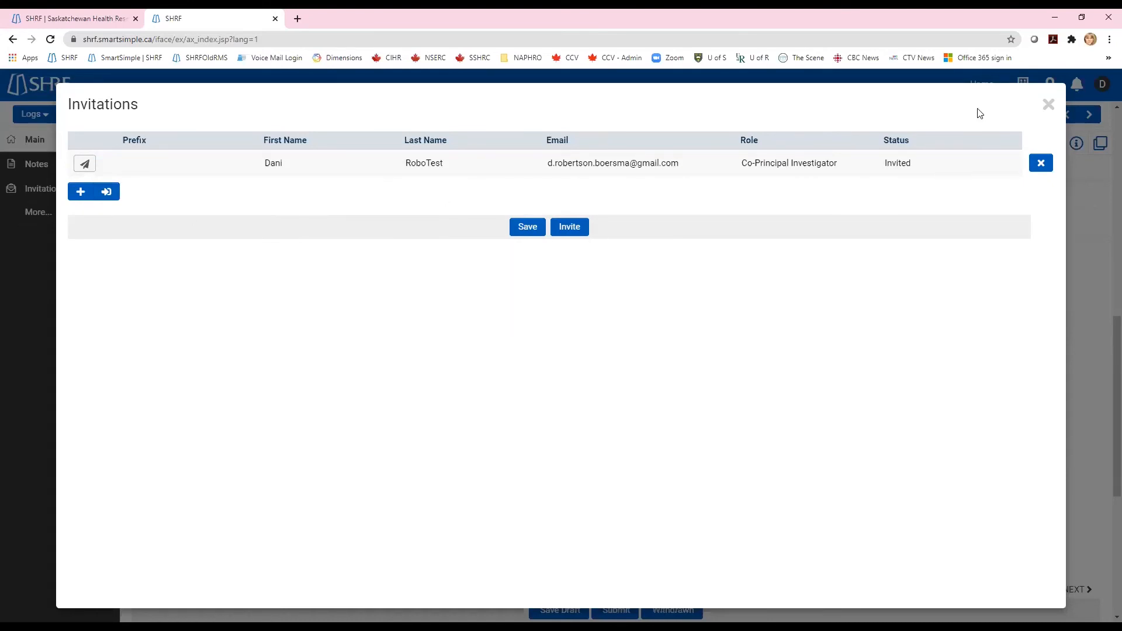
pyautogui.click(1049, 105)
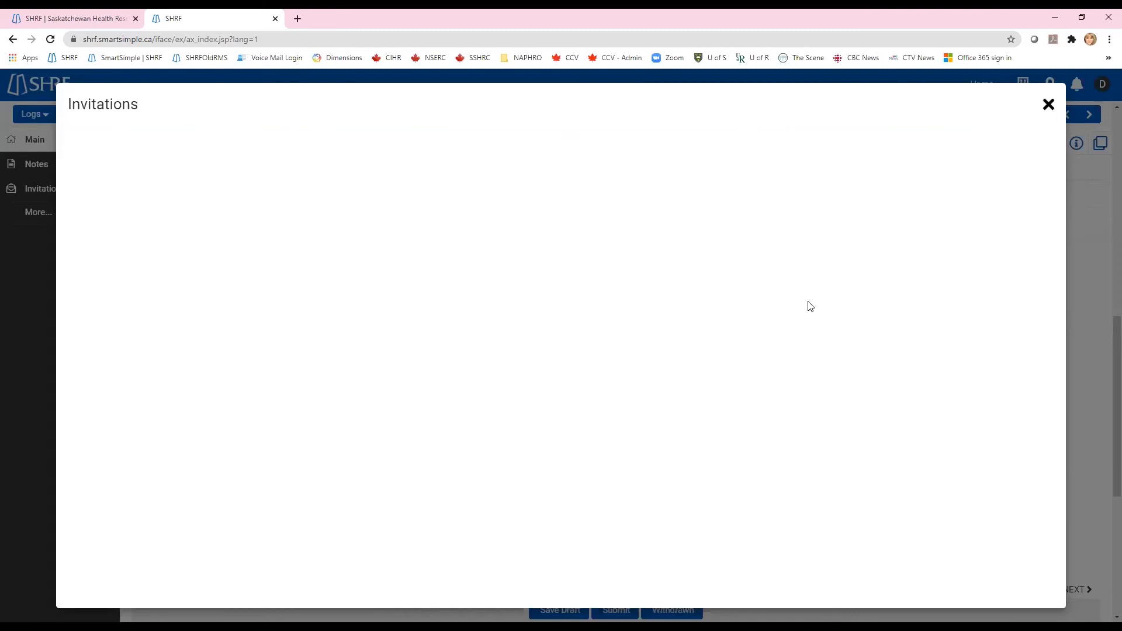